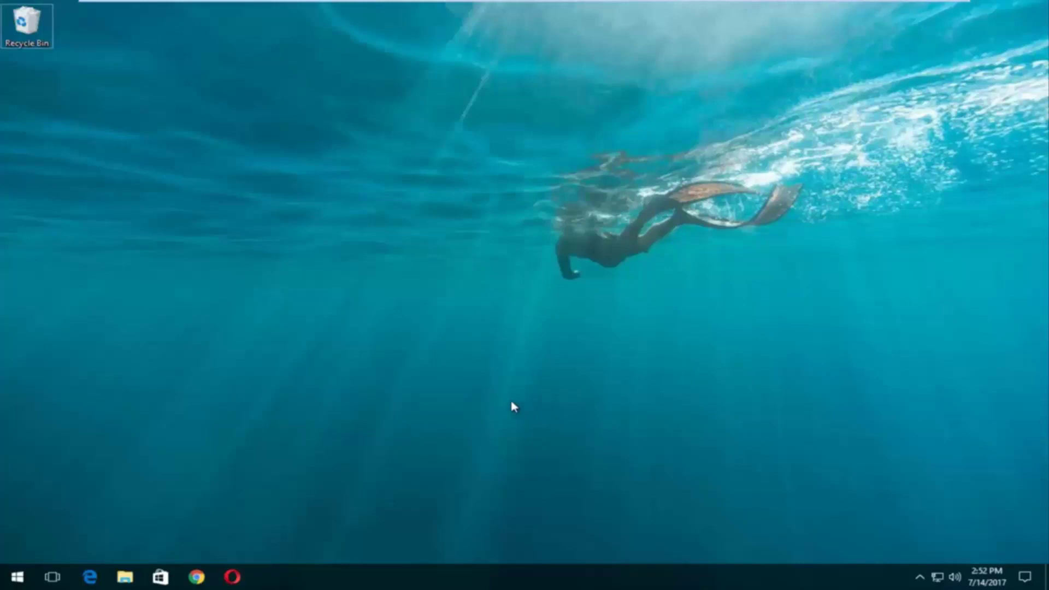
# Search the Start menu for 'reset' and open the Reset this PC settings page.
pyautogui.click(2, 584)
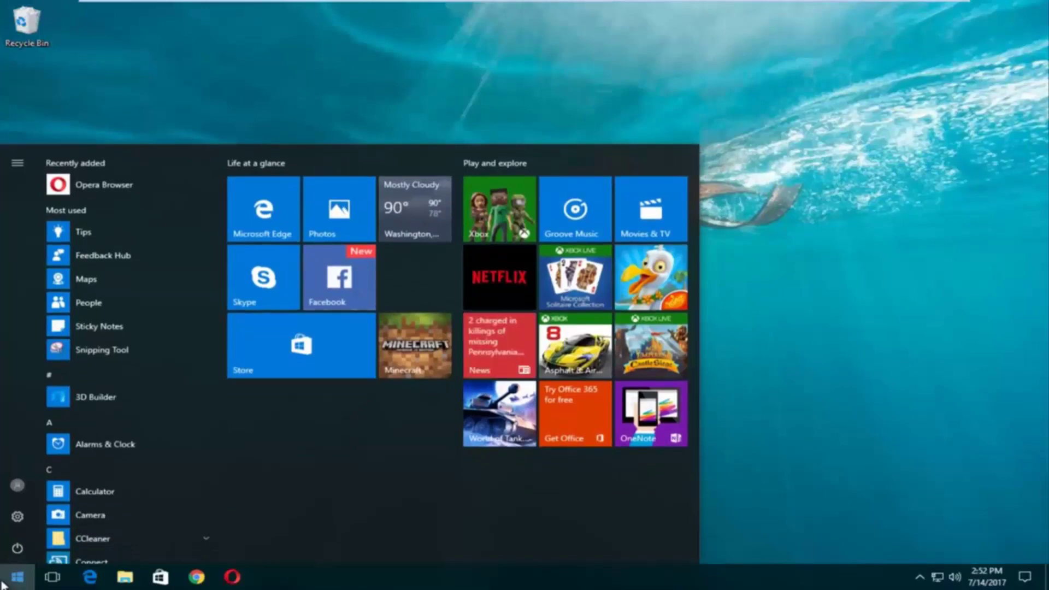
pyautogui.write('r')
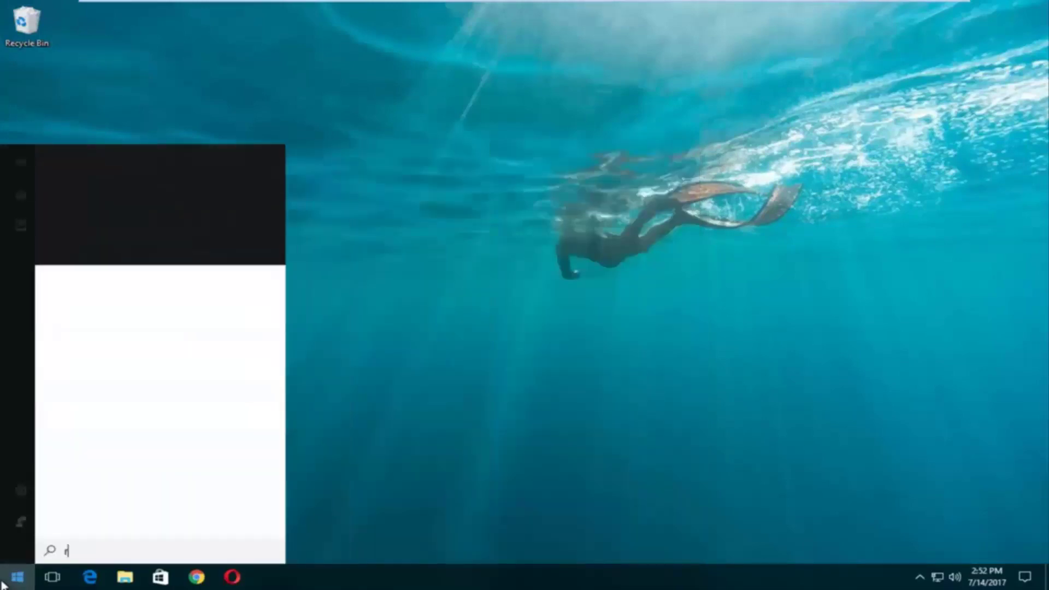
pyautogui.write('eset')
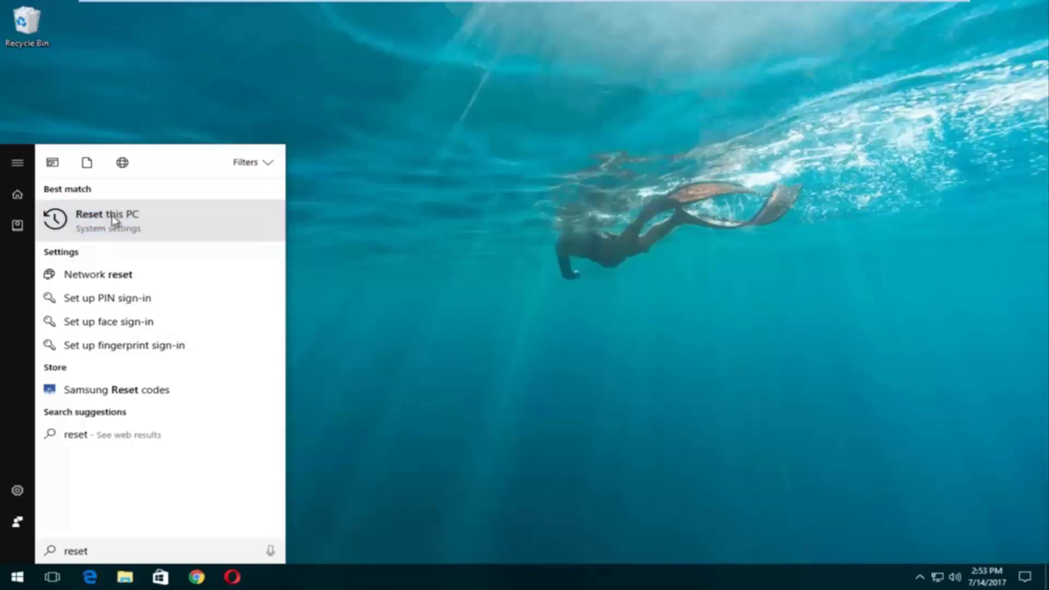
pyautogui.click(115, 219)
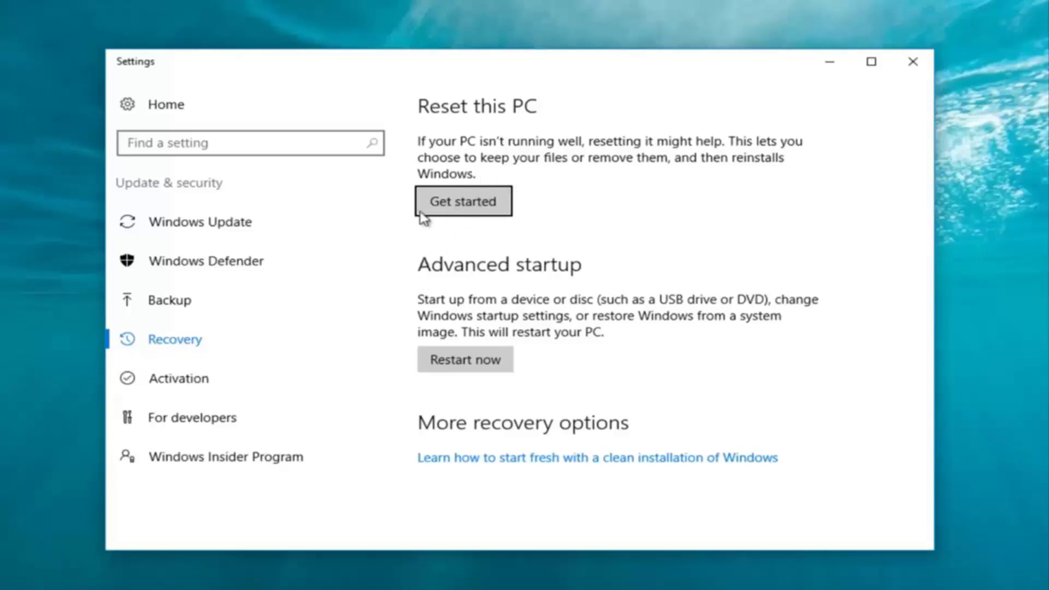
# Begin Reset this PC and choose Remove everything.
pyautogui.click(463, 205)
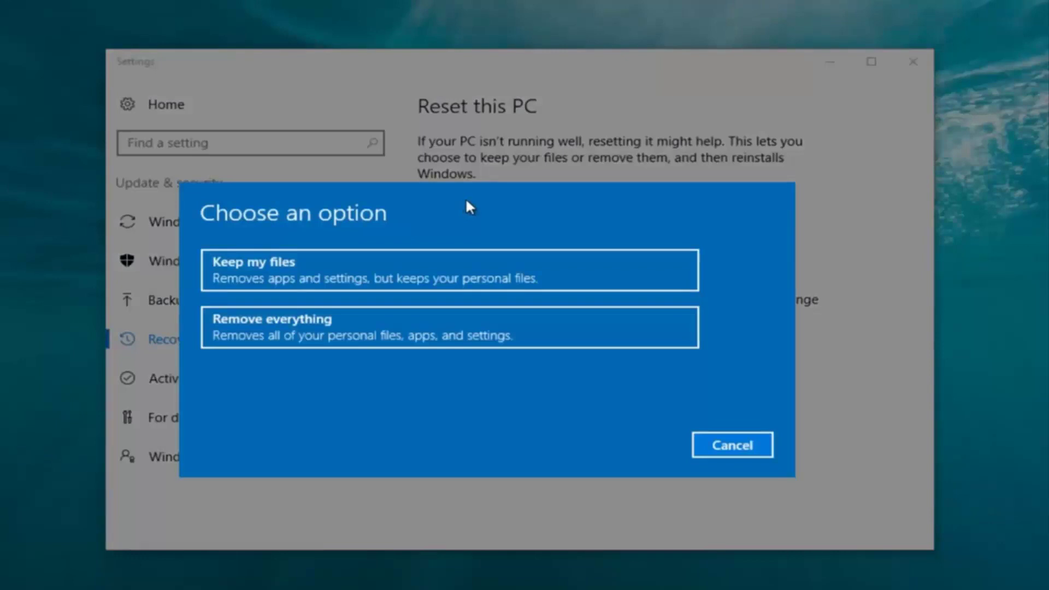
pyautogui.click(275, 336)
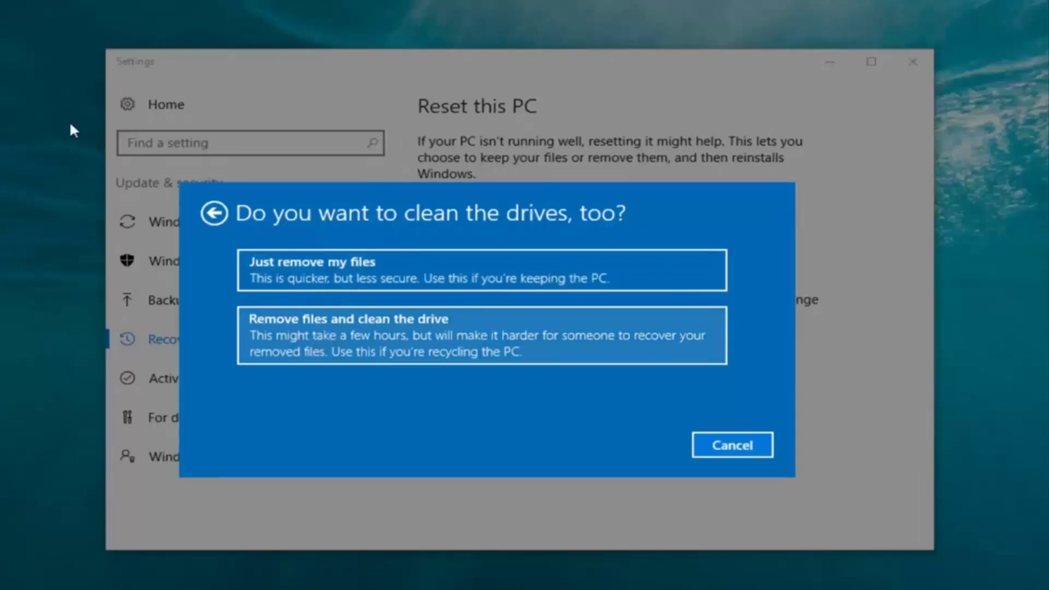
# Choose Just remove my files and confirm Reset to start resetting the PC.
pyautogui.click(312, 277)
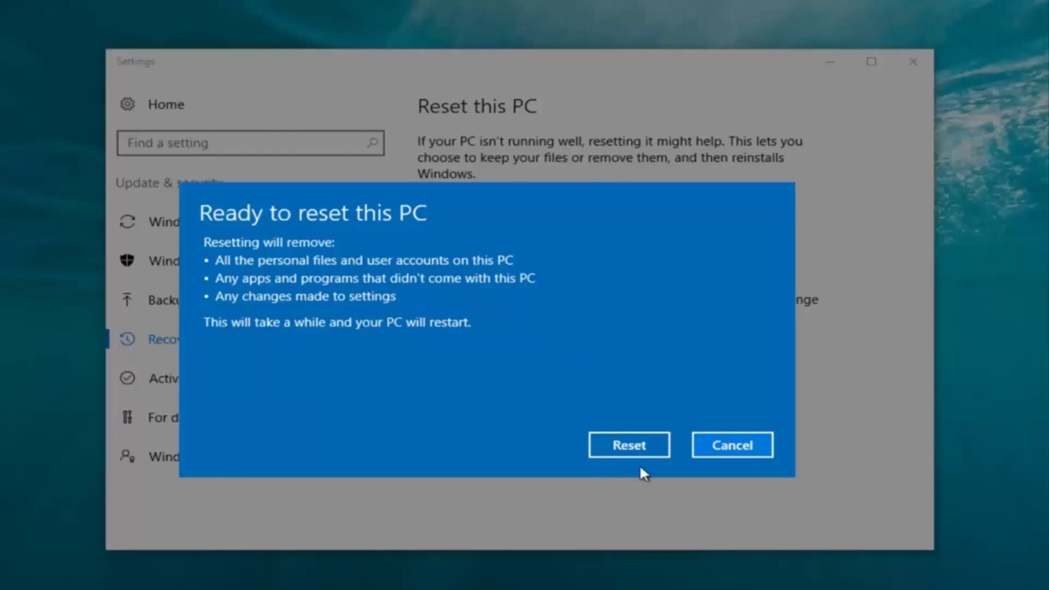
pyautogui.click(620, 444)
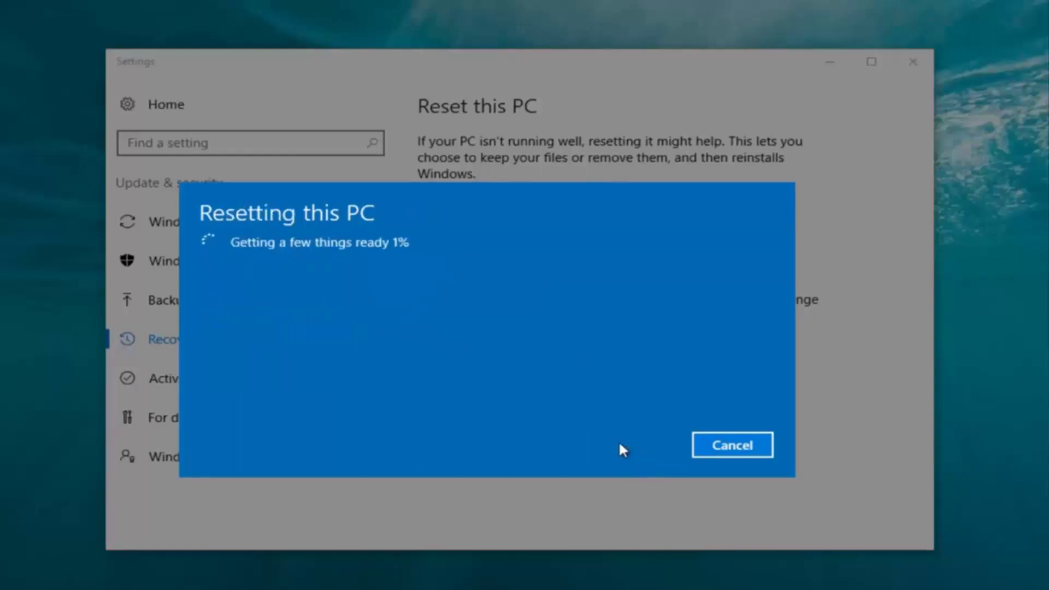
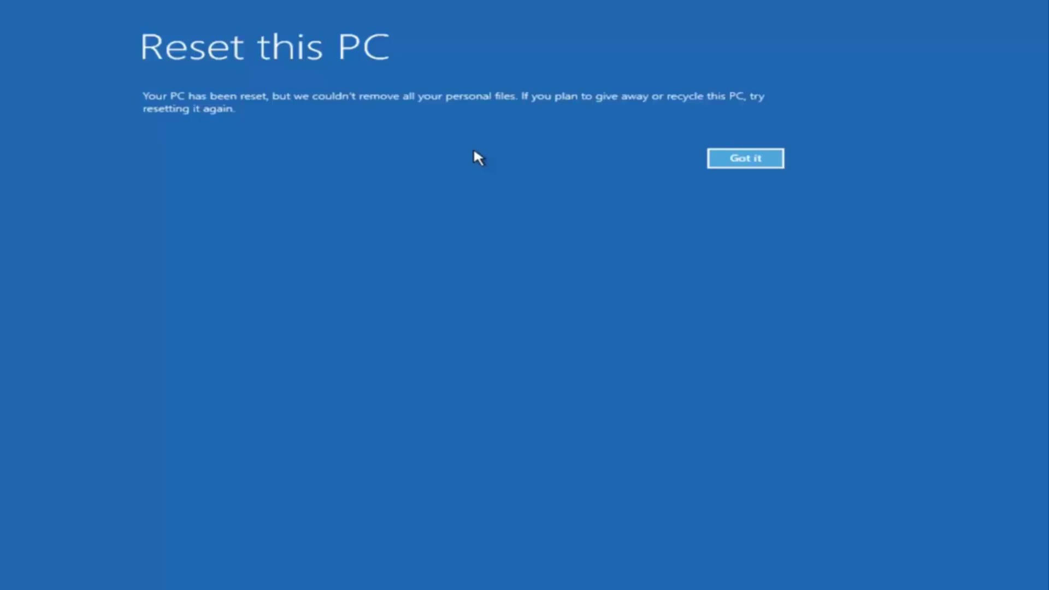
# Dismiss the Reset this PC completion notice to reach the Hi there regional settings page.
pyautogui.click(745, 158)
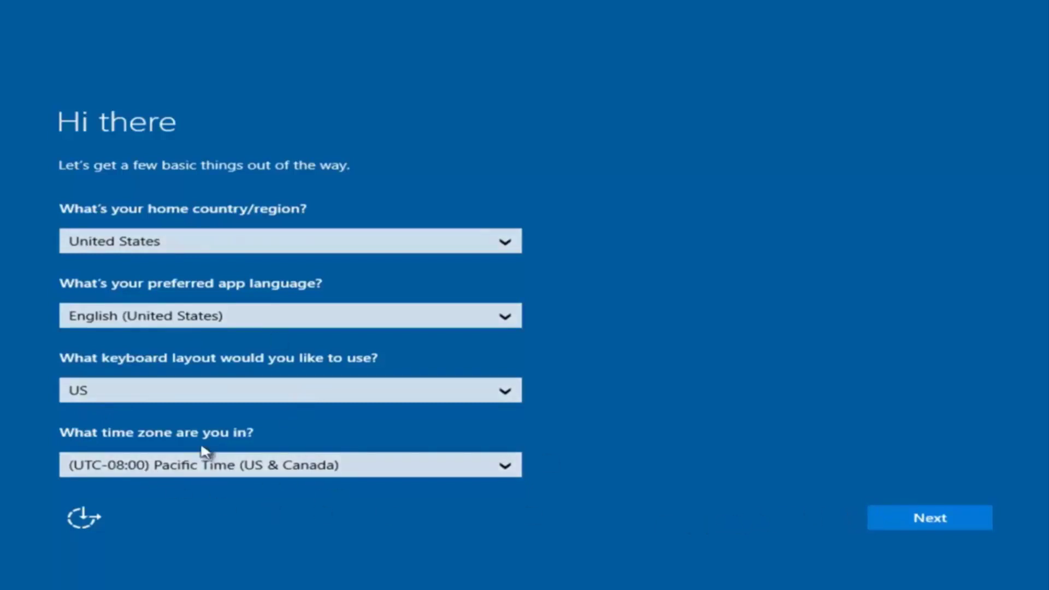
# Keep the United States, US keyboard and Pacific Time defaults and accept the license terms.
pyautogui.click(927, 528)
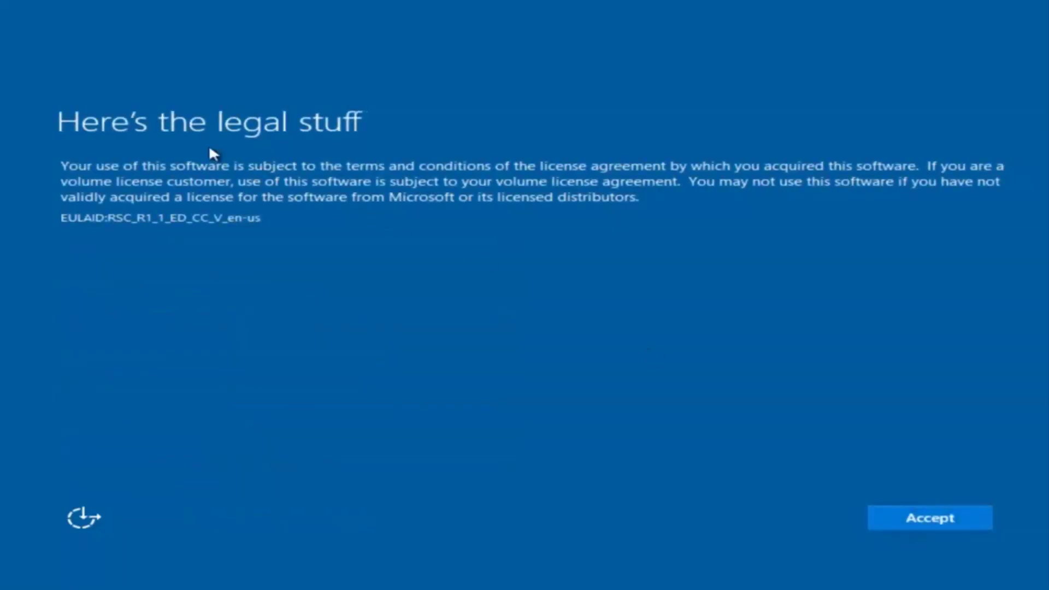
pyautogui.click(940, 518)
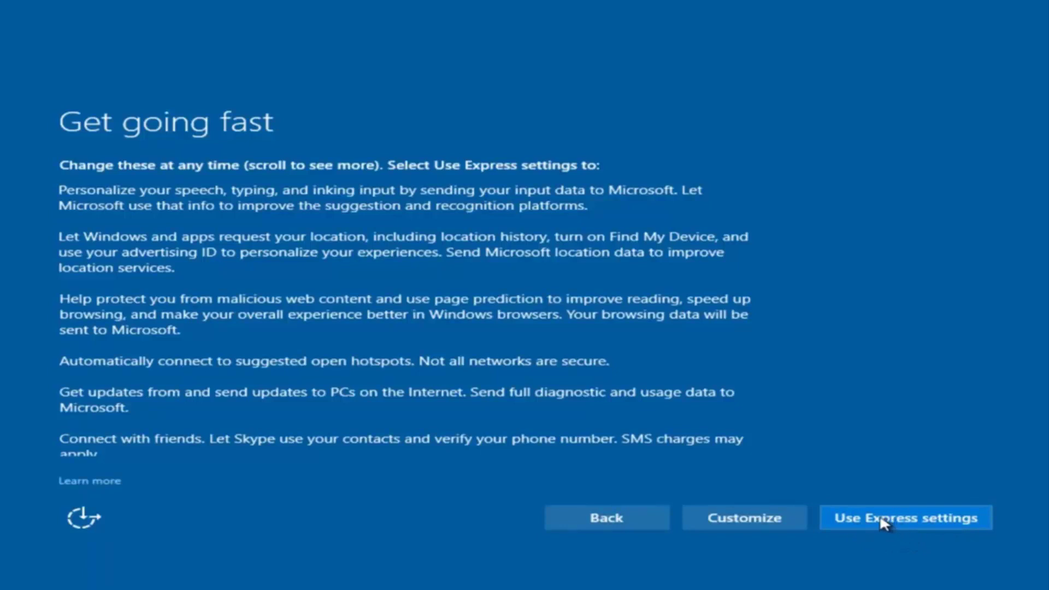
# Customize privacy settings, turning off speech, typing and inking personalization.
pyautogui.click(753, 519)
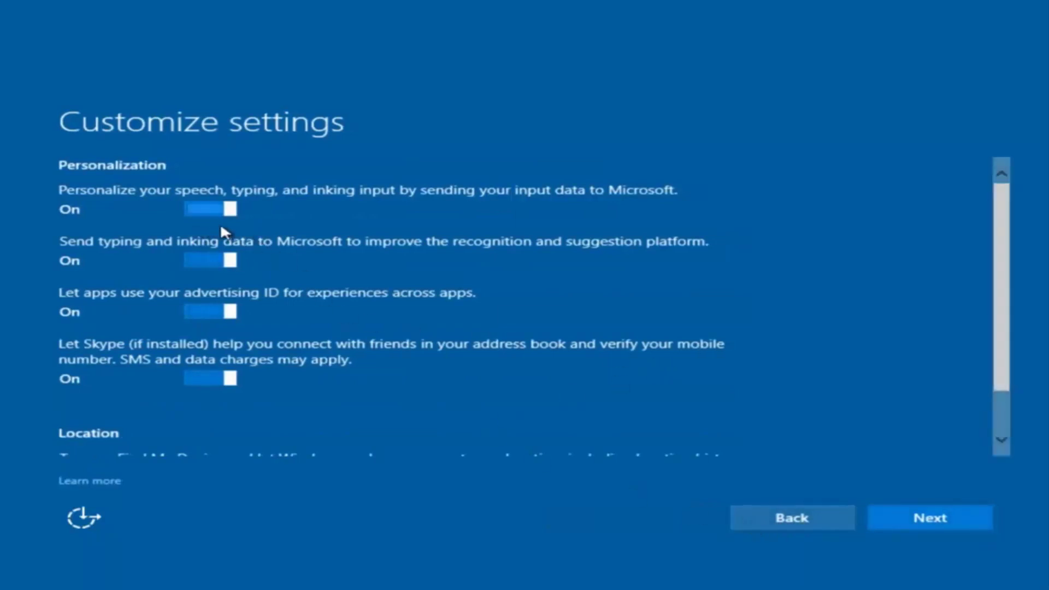
pyautogui.scroll(-2, 304, 262)
pyautogui.scroll(2, 295, 273)
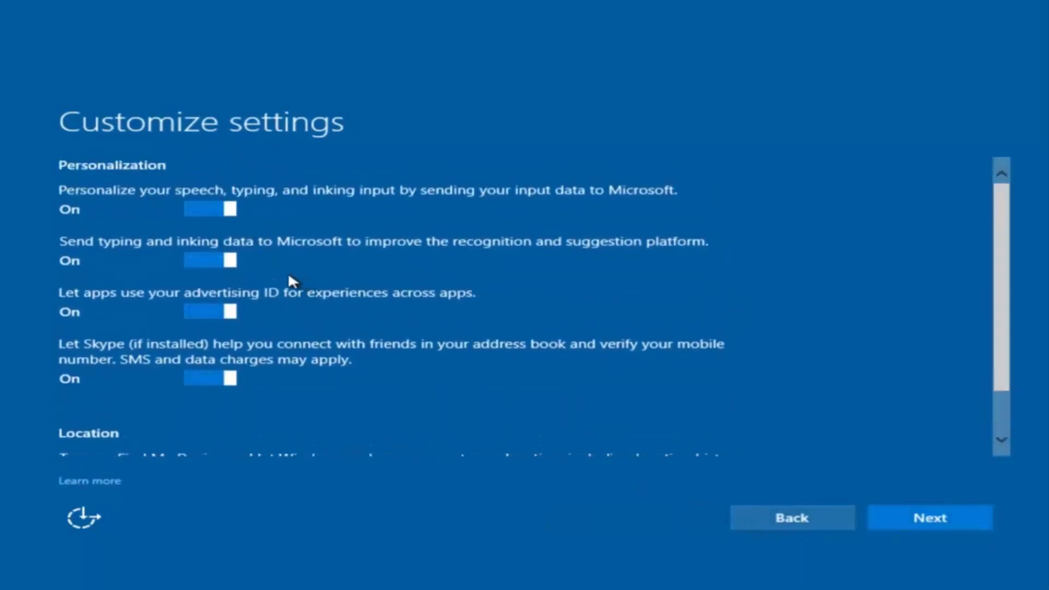
pyautogui.click(221, 212)
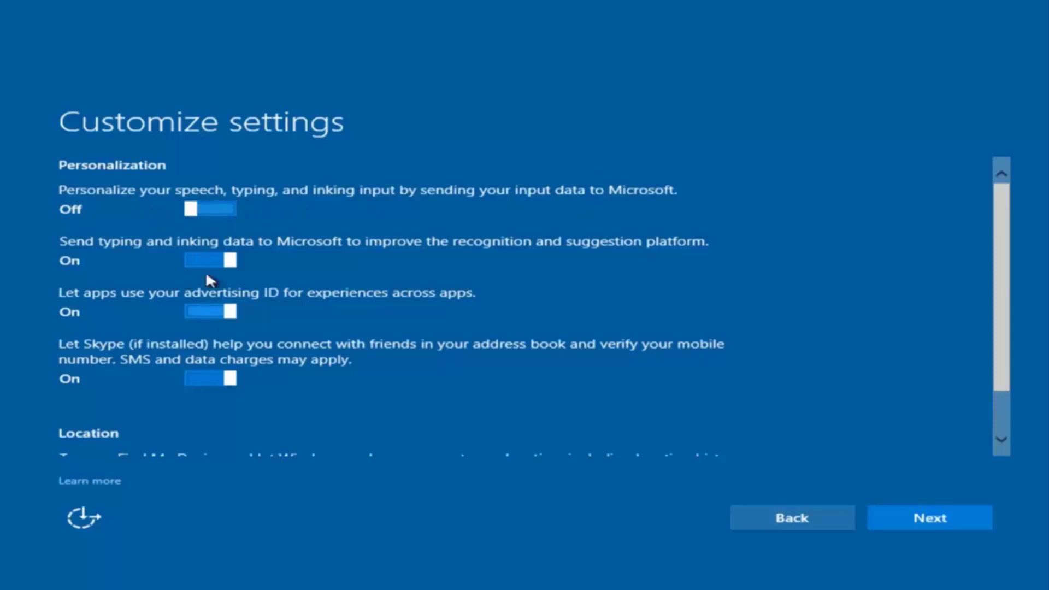
pyautogui.scroll(-2, 208, 322)
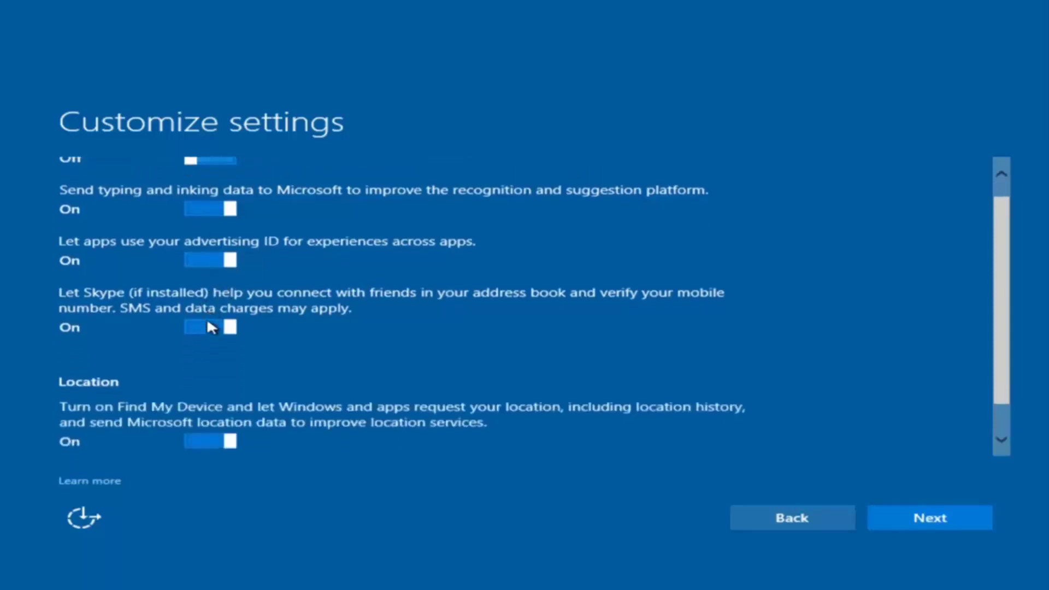
pyautogui.scroll(2, 227, 319)
pyautogui.scroll(-2, 242, 360)
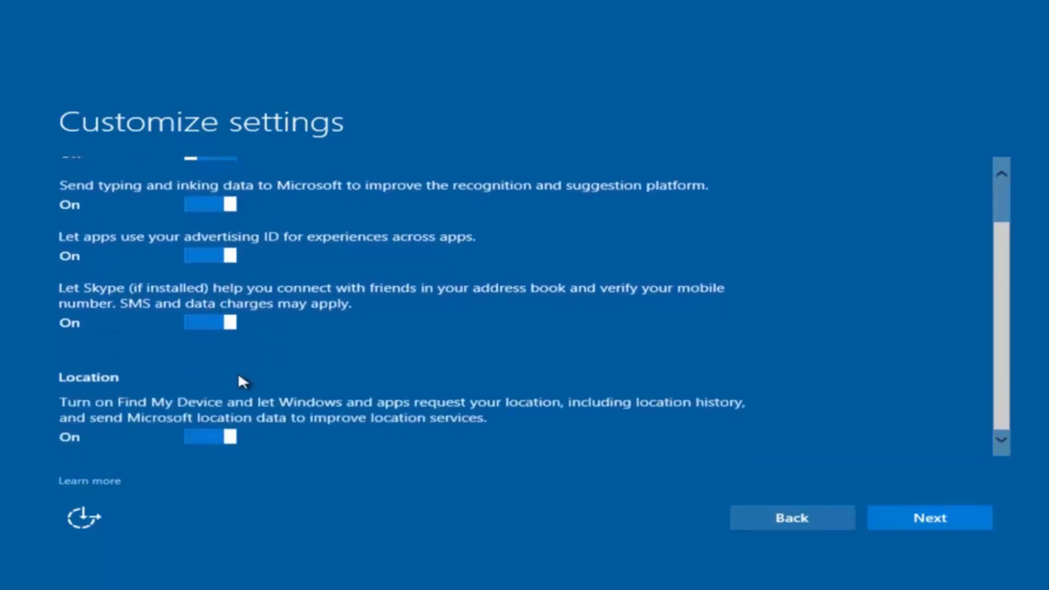
pyautogui.scroll(2, 276, 328)
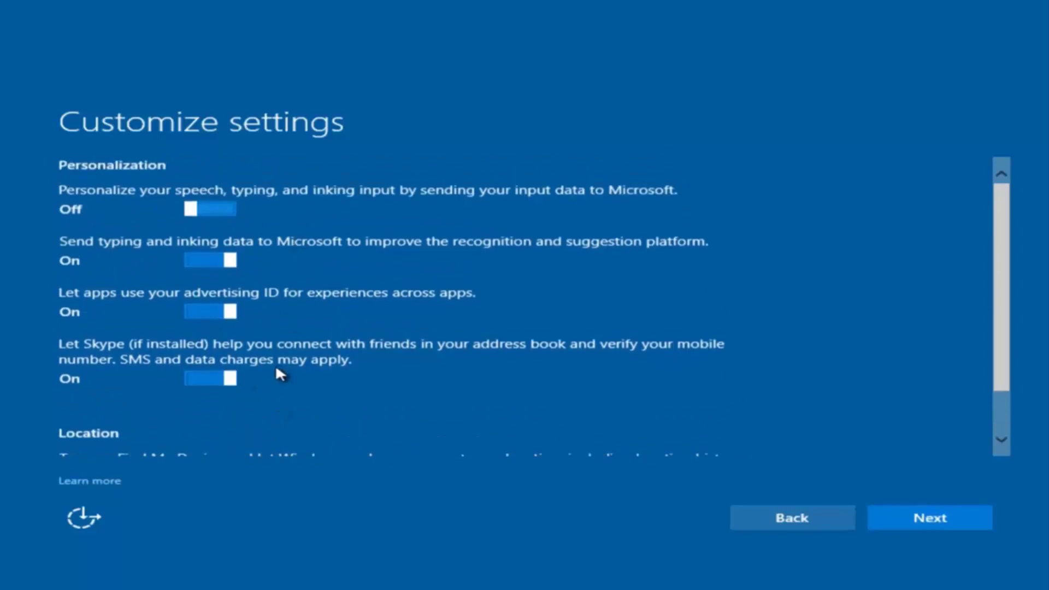
# Continue through the remaining privacy settings pages, including browser and update settings, with defaults.
pyautogui.click(911, 520)
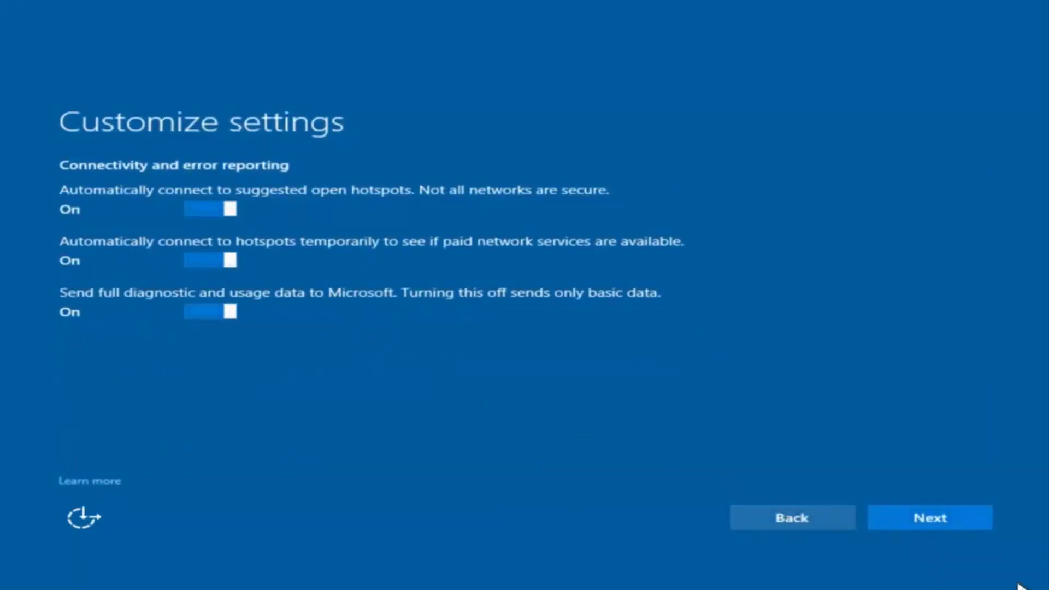
pyautogui.click(929, 520)
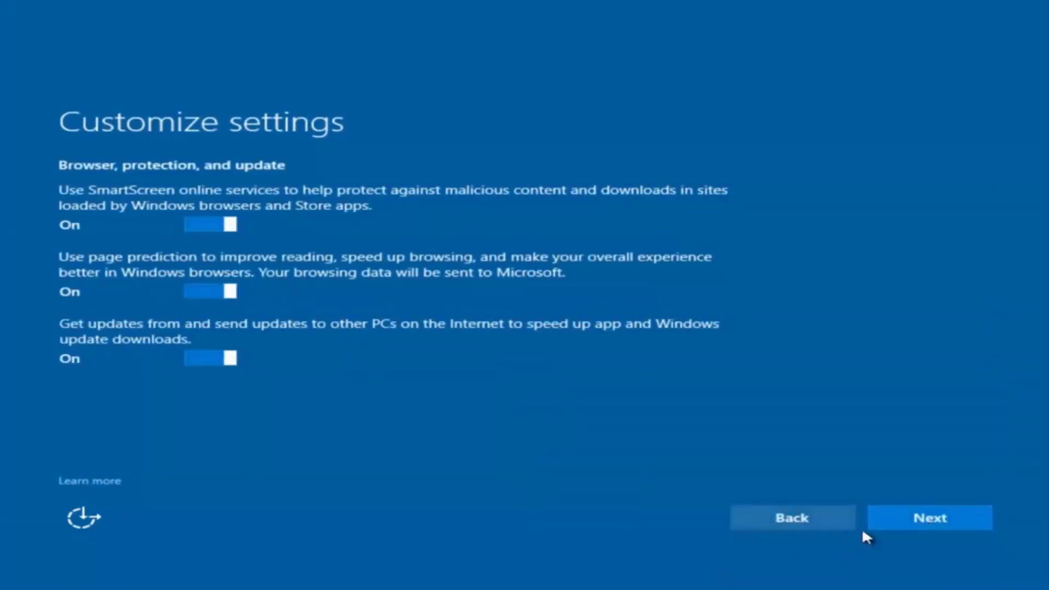
pyautogui.click(919, 523)
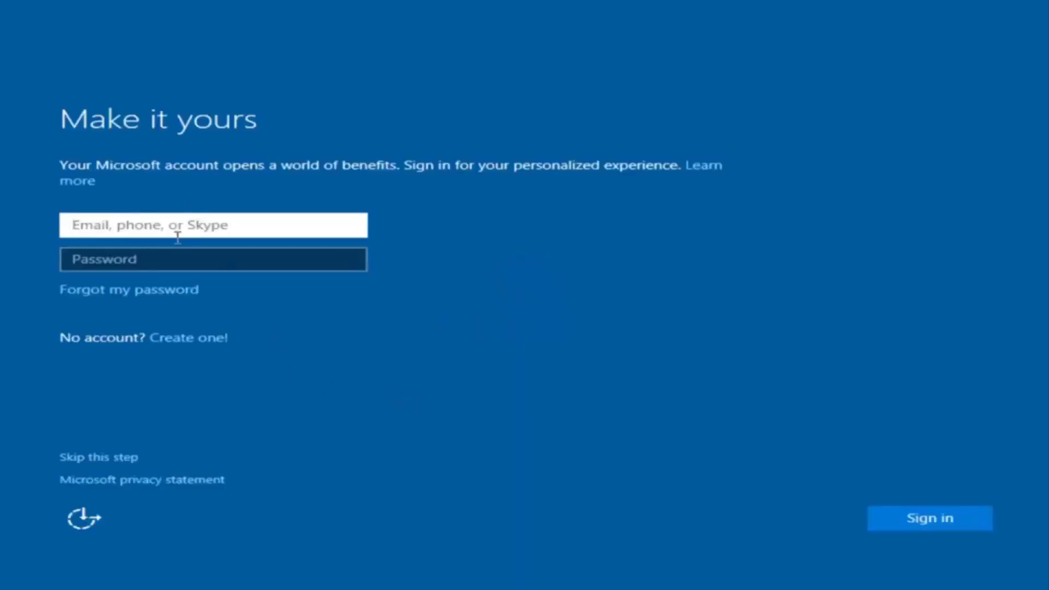
# Skip Microsoft account sign-in to create a local account instead.
pyautogui.click(468, 232)
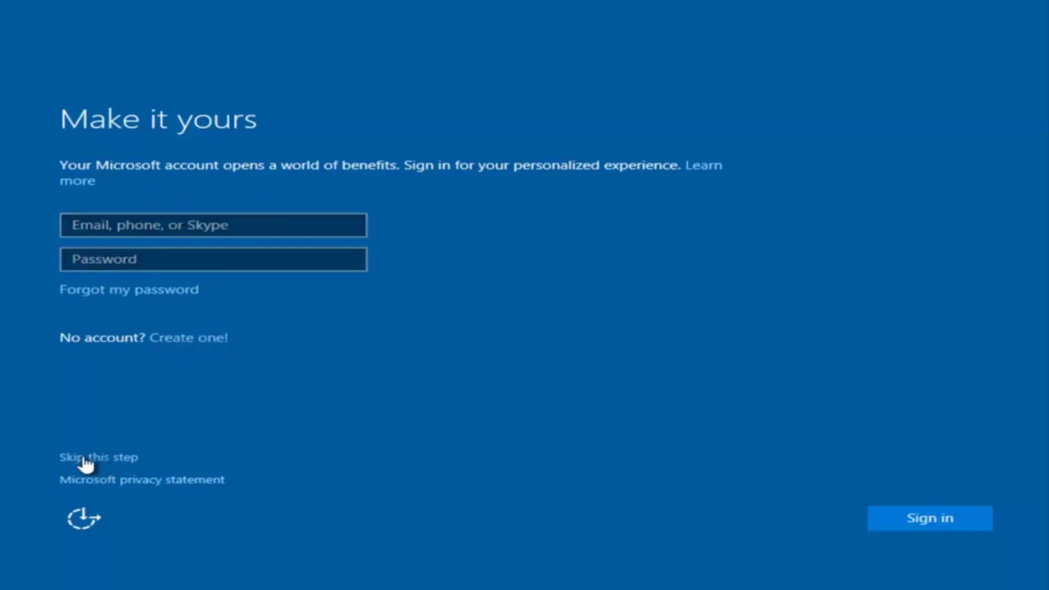
pyautogui.click(104, 459)
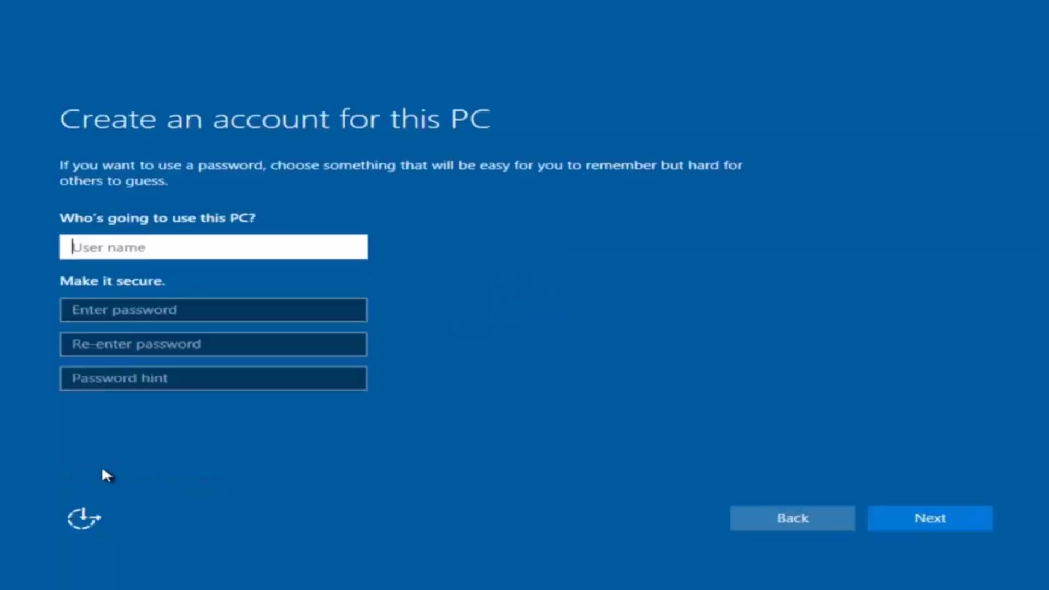
# Enter the user name 'example' and type the account password and its confirmation.
pyautogui.write('ex')
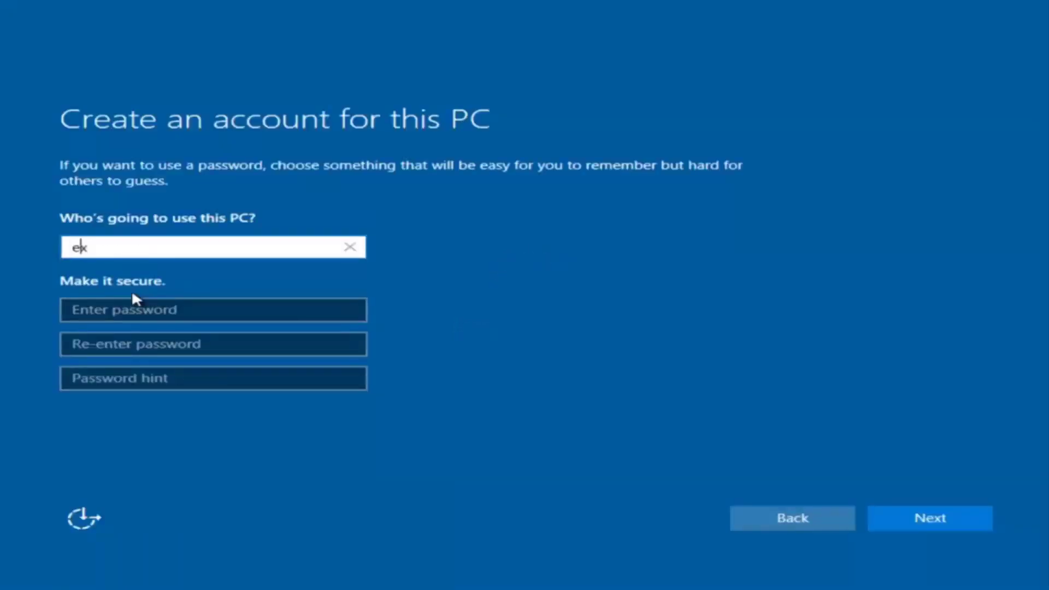
pyautogui.write('ample')
pyautogui.click(131, 310)
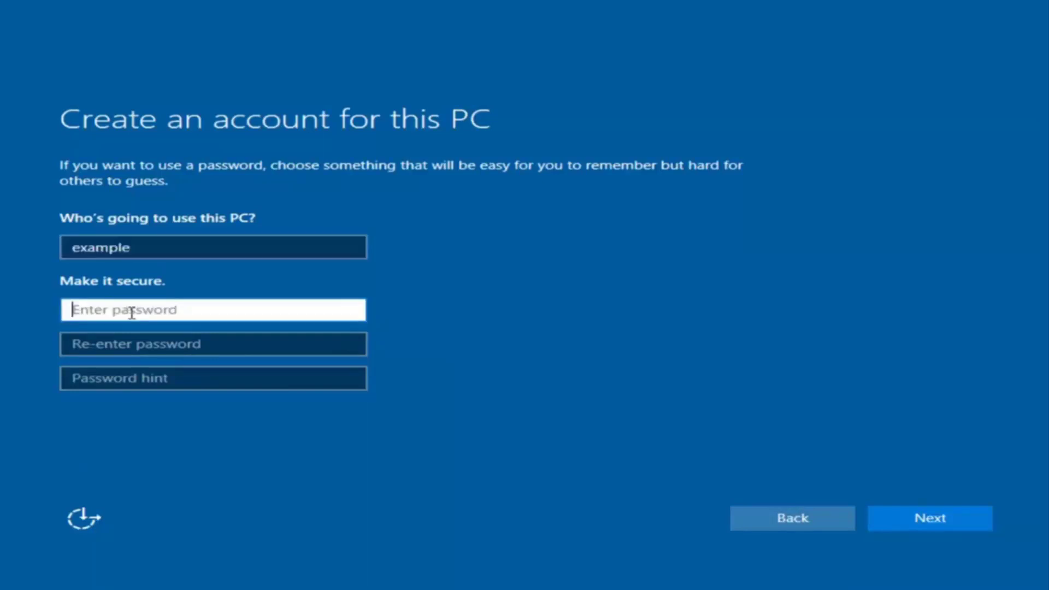
pyautogui.write('password')
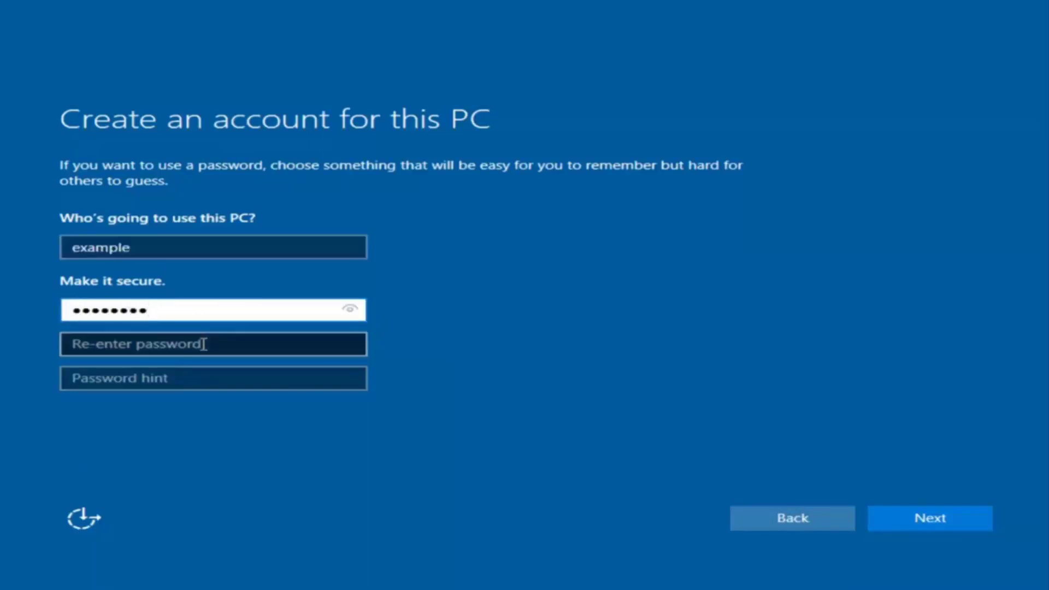
pyautogui.click(204, 344)
pyautogui.write('password')
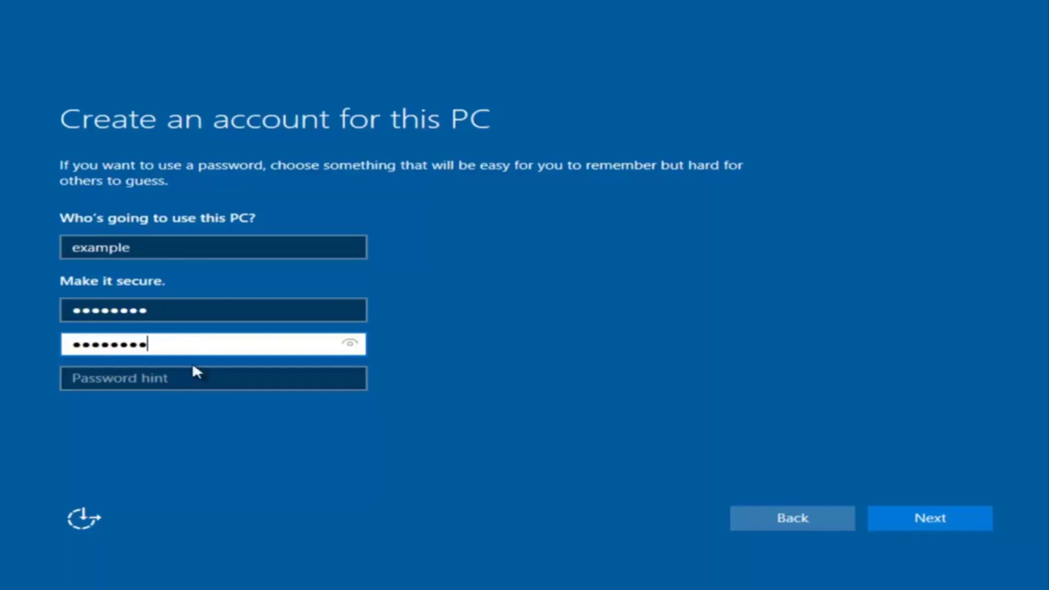
# Add a password hint, create the local account, and decline Cortana for now.
pyautogui.click(191, 382)
pyautogui.write('pass')
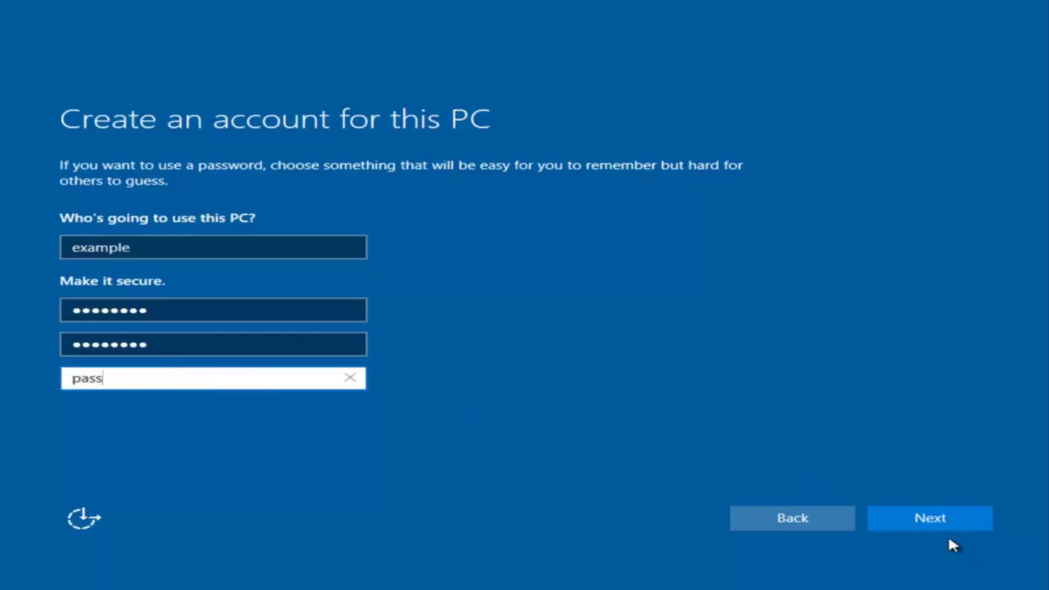
pyautogui.click(946, 521)
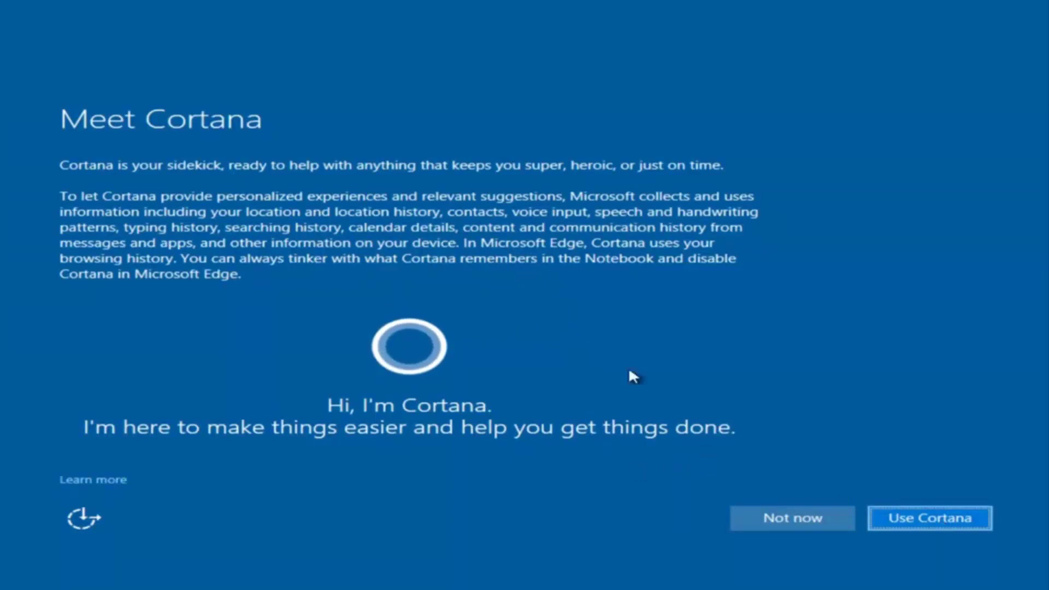
pyautogui.click(771, 511)
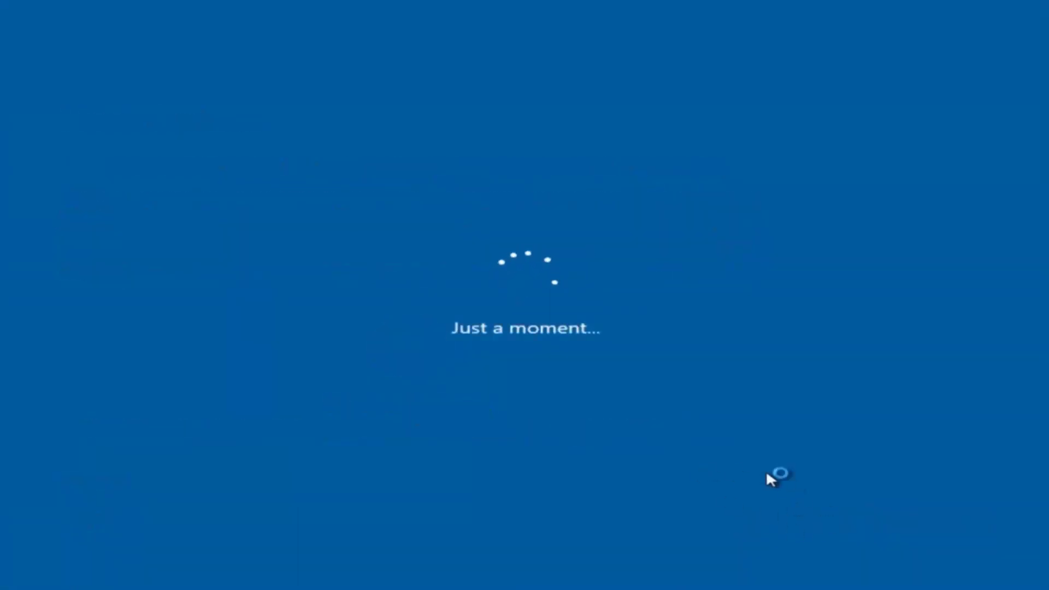